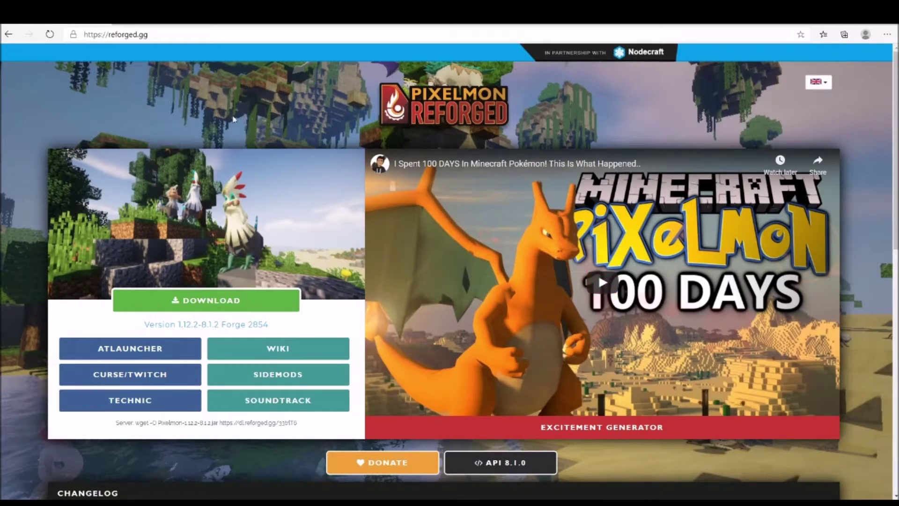
# Step: Open the Technic Launcher download page on technicpack.net and dismiss the ad overlay
pyautogui.click(182, 23)
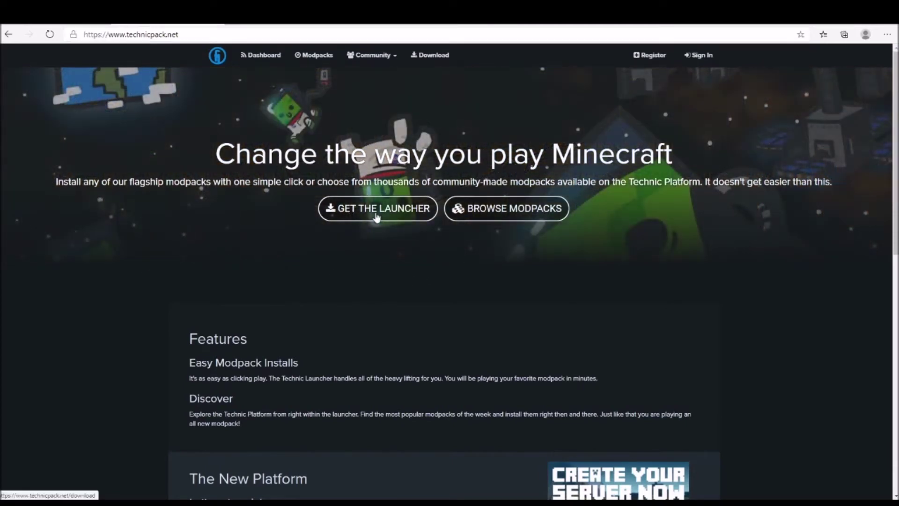
pyautogui.click(375, 209)
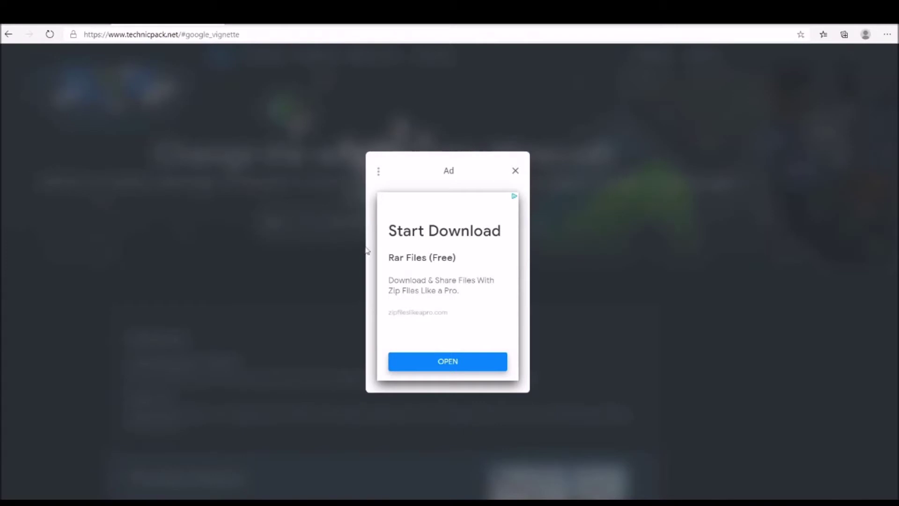
pyautogui.click(515, 171)
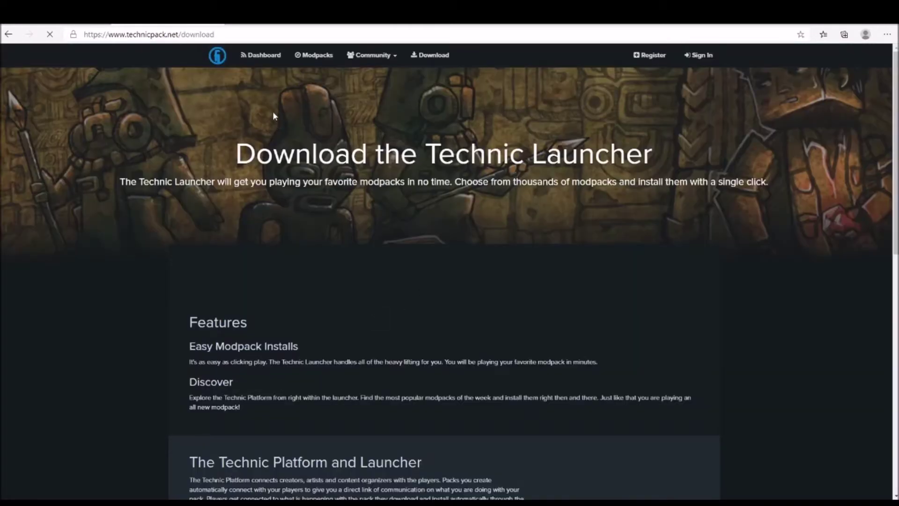
# Step: Download the Windows version of the Technic Launcher, dismiss the download notice, and switch to the Technic Launcher window
pyautogui.scroll(-7, 594, 231)
pyautogui.scroll(-3, 643, 237)
pyautogui.scroll(-2, 699, 356)
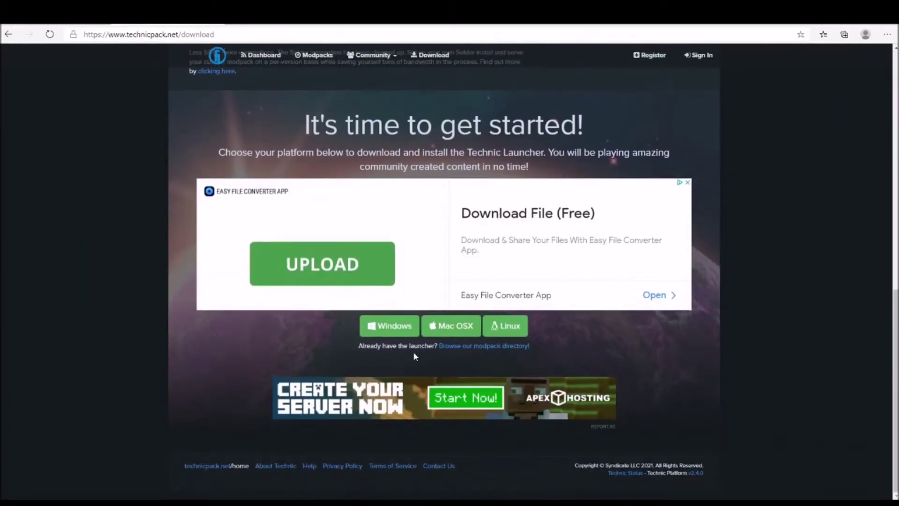
pyautogui.click(380, 331)
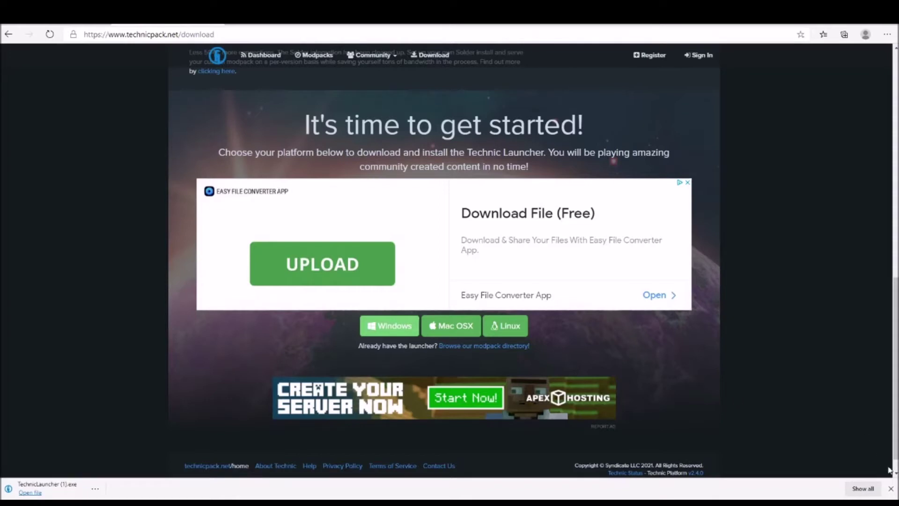
pyautogui.click(890, 488)
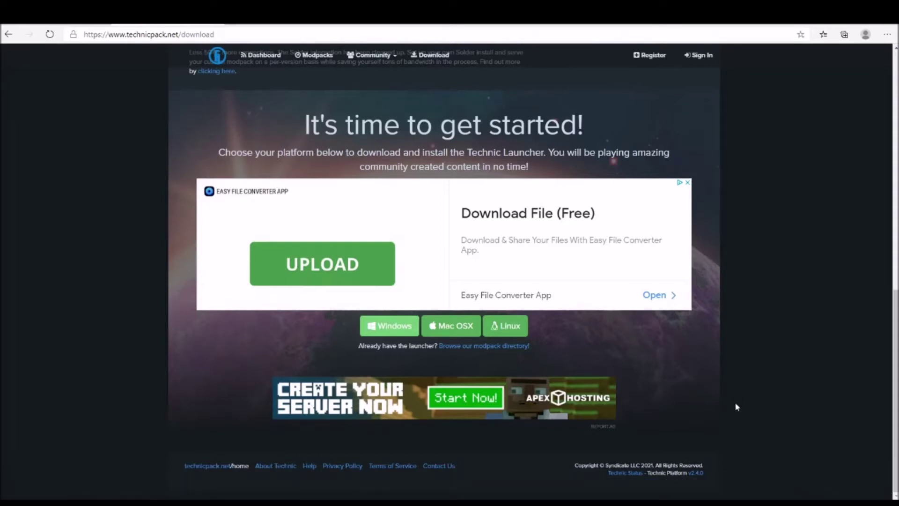
pyautogui.scroll(10, 733, 398)
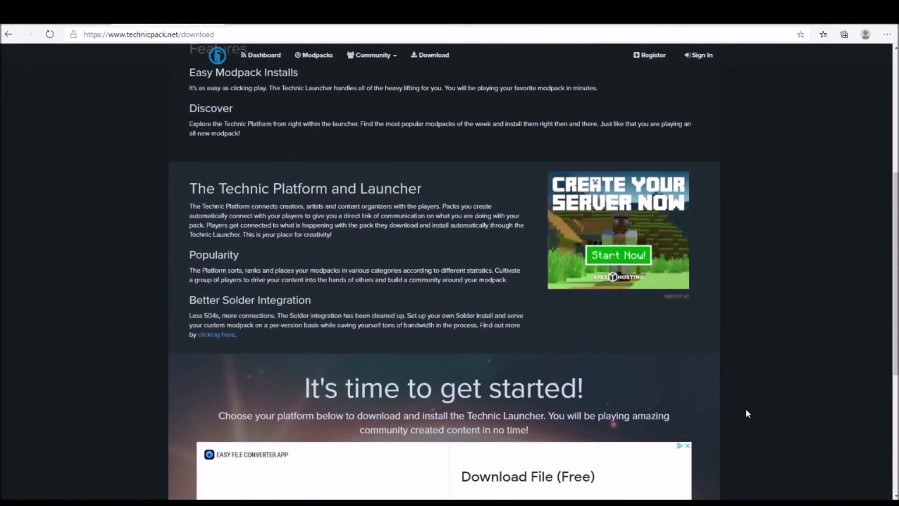
pyautogui.scroll(2, 741, 421)
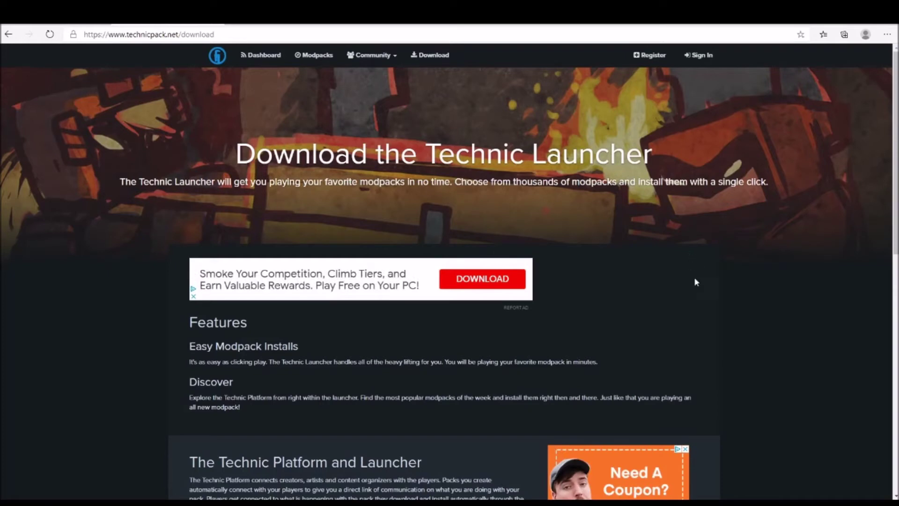
pyautogui.hotkey('alt', 'Tab')
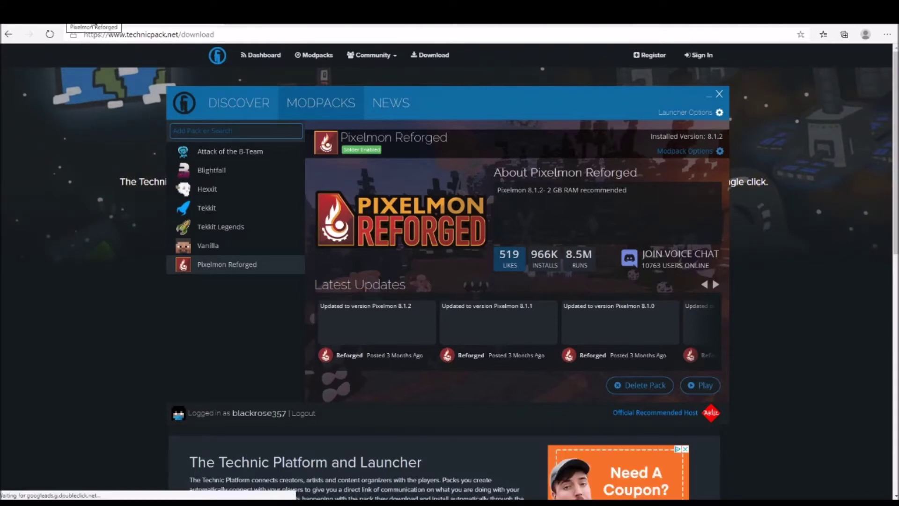
# Step: Return to the reforged.gg site in the browser and open Pixelmon Reforged's Technic modpack page from it
pyautogui.click(71, 16)
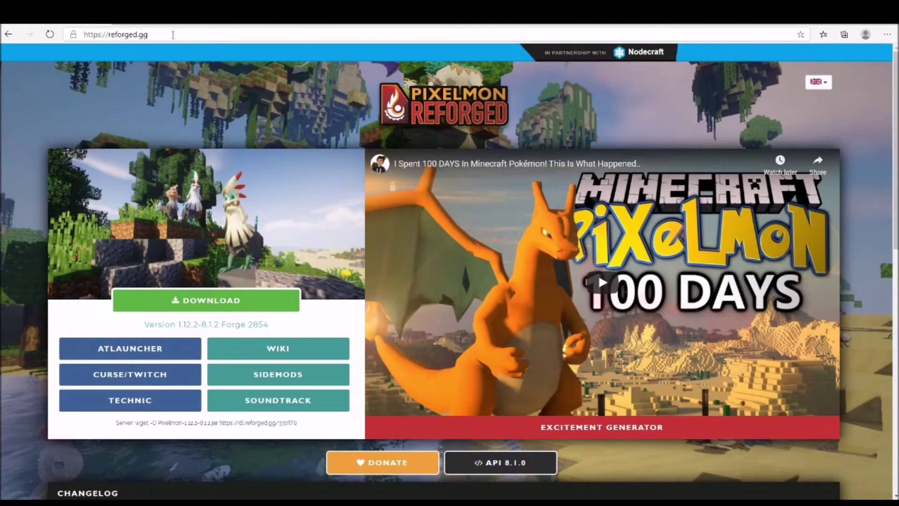
pyautogui.click(137, 407)
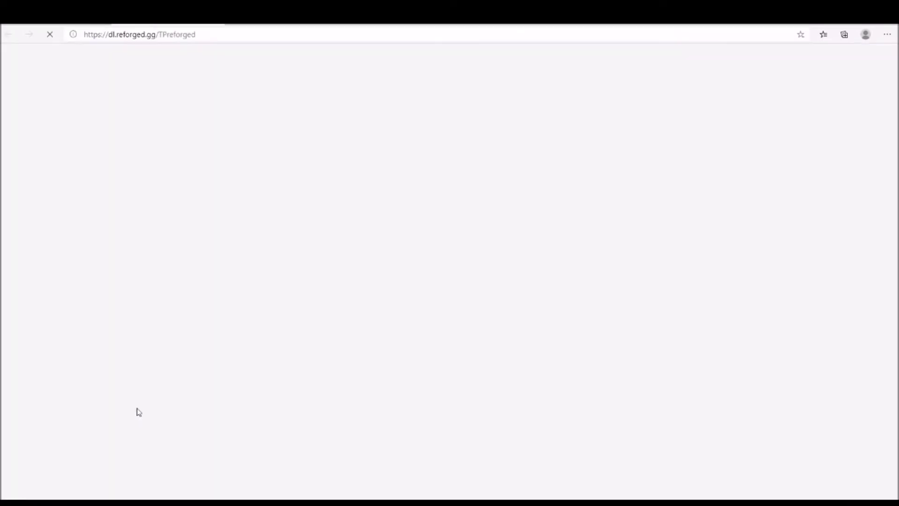
pyautogui.click(217, 14)
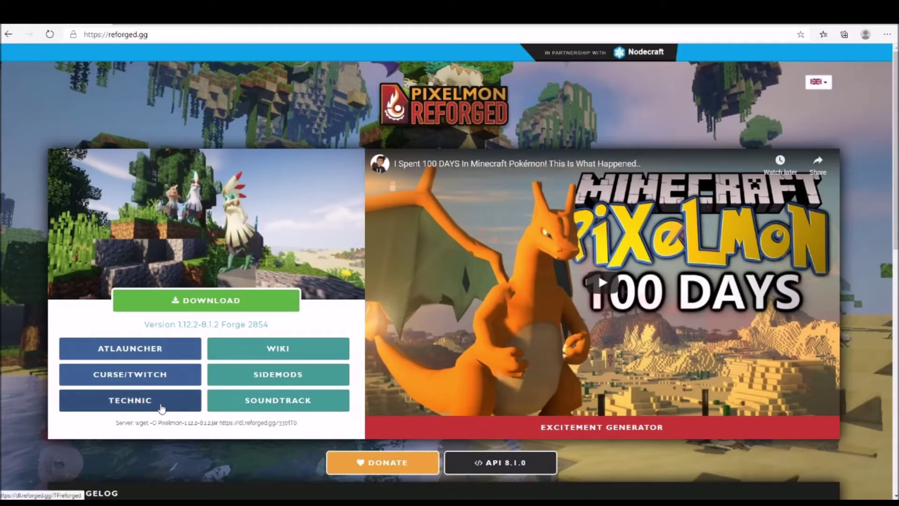
pyautogui.click(162, 407)
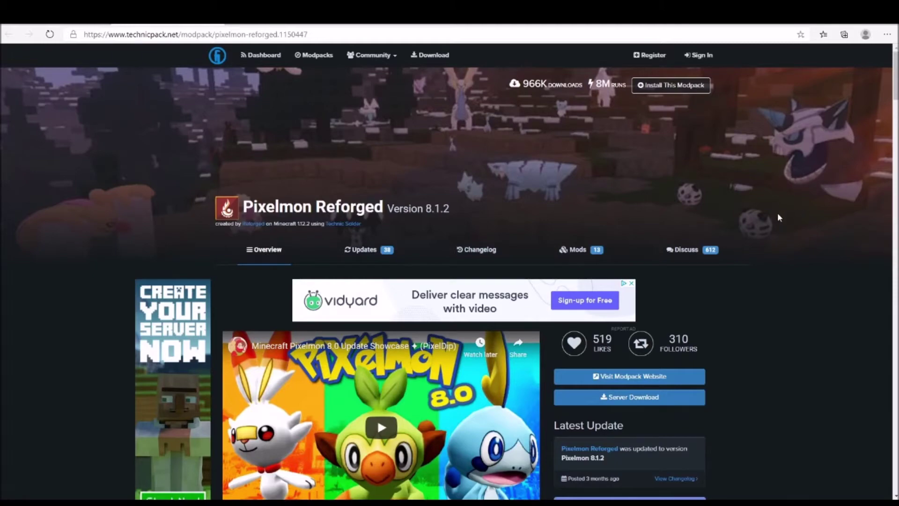
# Step: Show the install instructions for Pixelmon Reforged and copy the modpack URL given in Step 2
pyautogui.scroll(-7, 778, 217)
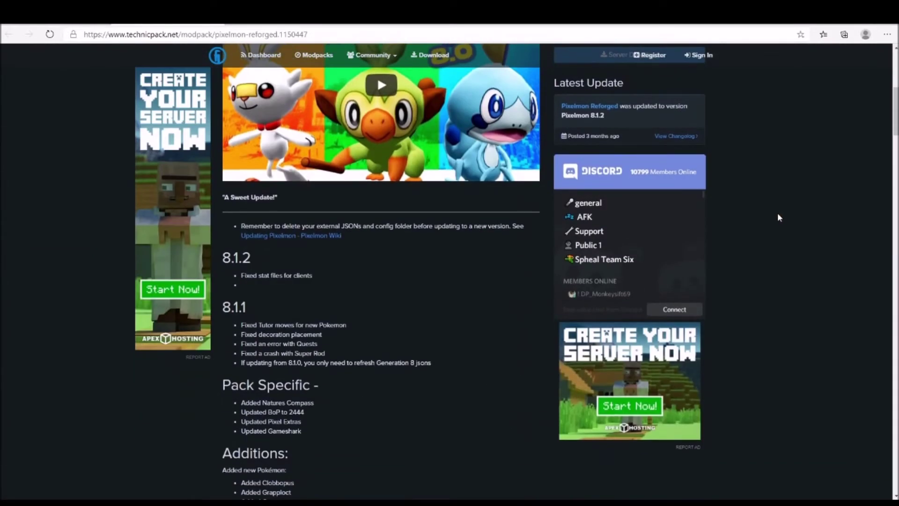
pyautogui.scroll(-6, 778, 217)
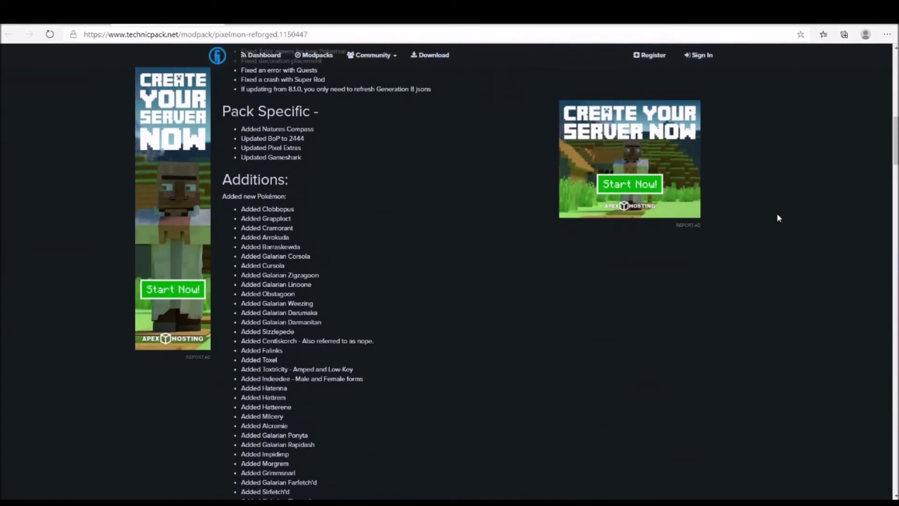
pyautogui.scroll(13, 778, 217)
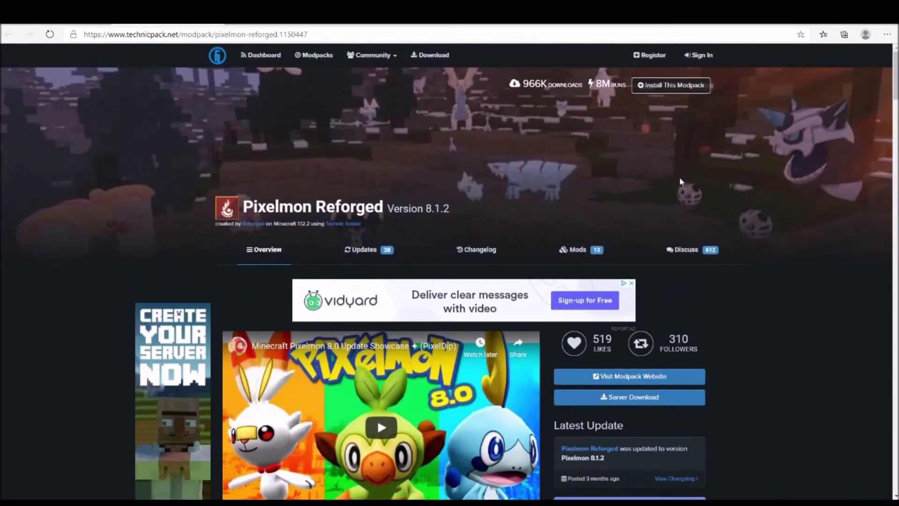
pyautogui.click(672, 87)
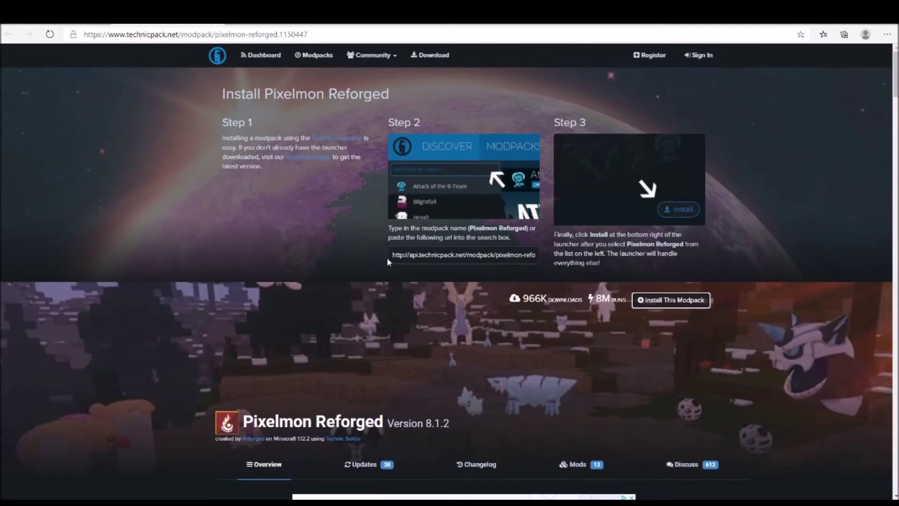
pyautogui.moveTo(393, 255); pyautogui.dragTo(567, 261)
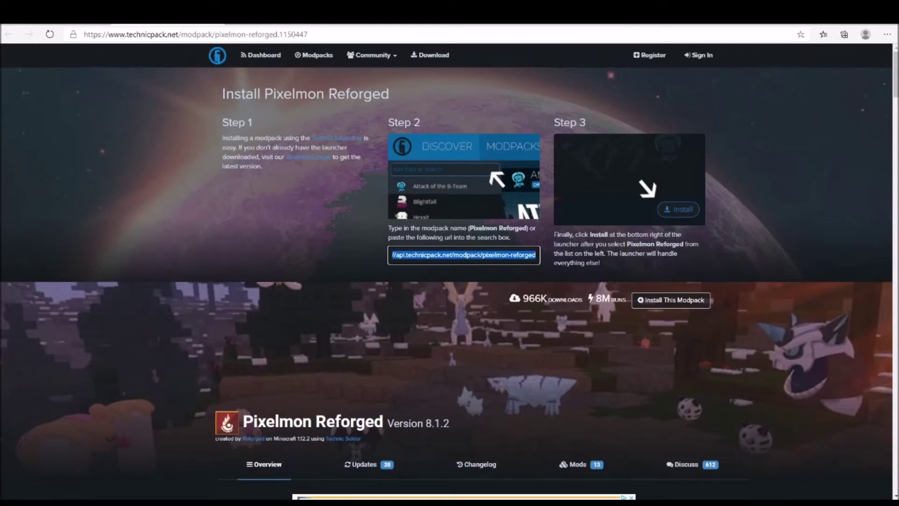
pyautogui.moveTo(608, 496)
pyautogui.click(608, 496)
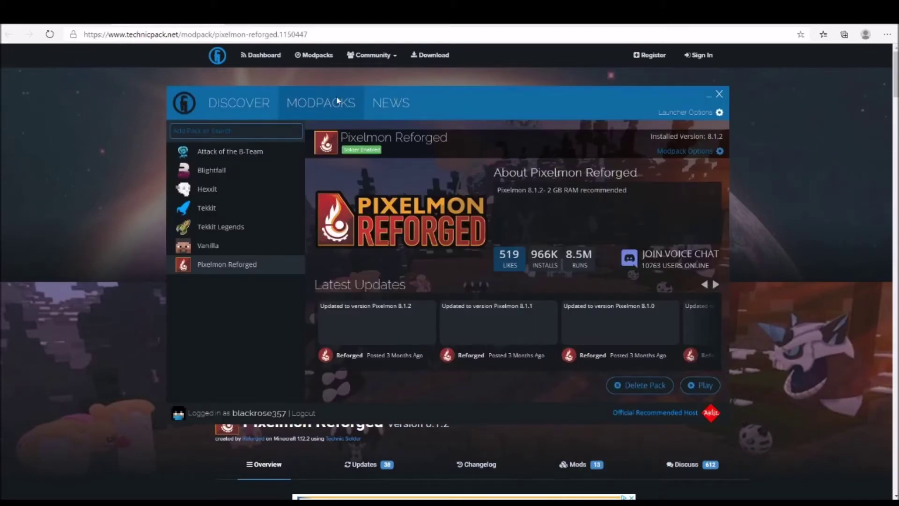
pyautogui.click(178, 131)
pyautogui.write('https://www.technicpack.net/modpack/pixelmon-reforged.1150447')
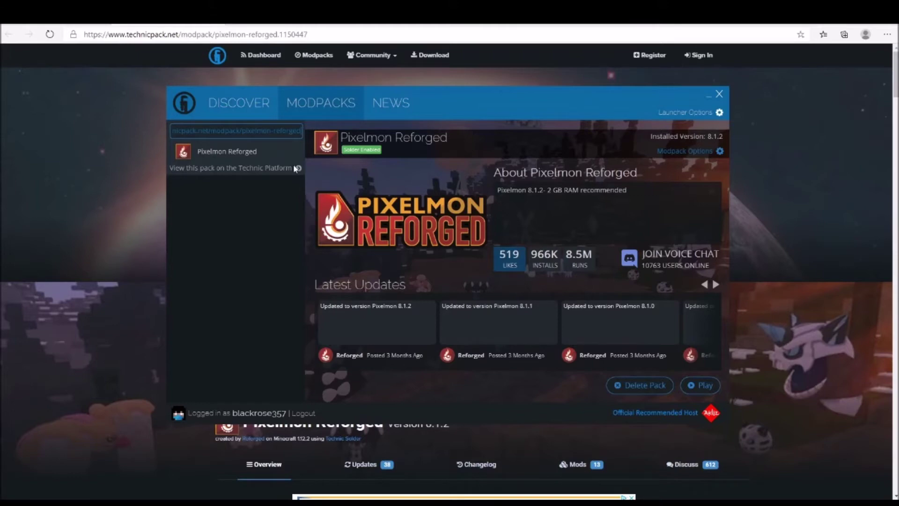
# Step: Clear the URL from the launcher's modpack search to list all packs again
pyautogui.press('BackSpace')
pyautogui.press('BackSpace')
pyautogui.press('BackSpace')
pyautogui.press('BackSpace')
pyautogui.press('BackSpace')
pyautogui.press('BackSpace')
pyautogui.press('BackSpace')
pyautogui.press('BackSpace')
pyautogui.press('BackSpace')
pyautogui.press('BackSpace')
pyautogui.press('BackSpace')
pyautogui.press('BackSpace')
pyautogui.press('BackSpace')
pyautogui.press('BackSpace')
pyautogui.press('BackSpace')
pyautogui.press('BackSpace')
pyautogui.press('BackSpace')
pyautogui.press('BackSpace')
pyautogui.press('BackSpace')
pyautogui.press('BackSpace')
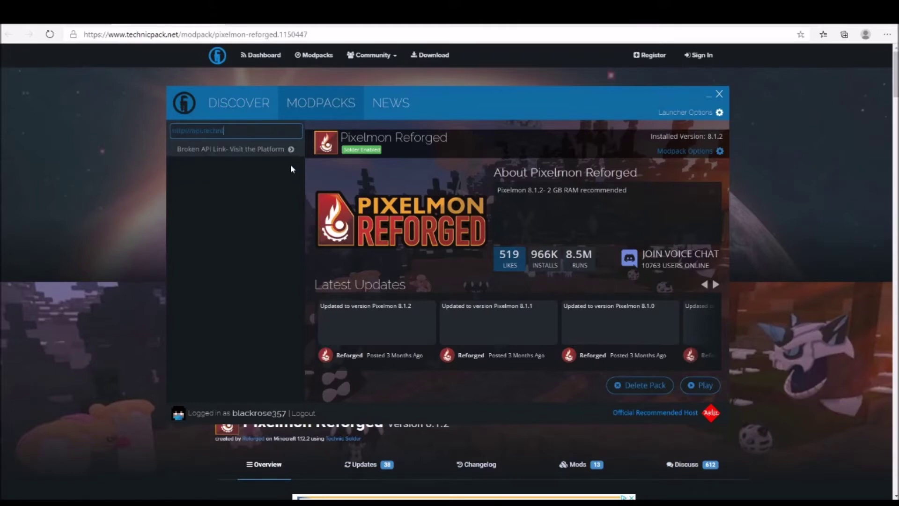
pyautogui.press('BackSpace')
pyautogui.press('BackSpace')
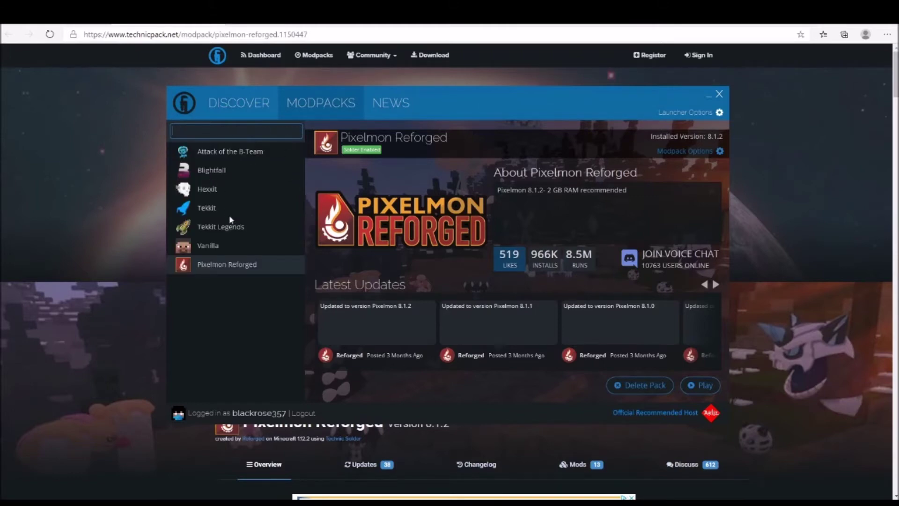
# Step: Look through the Vanilla, Tekkit Legends, Tekkit, Hexxit, Blightfall and Attack of the B-Team packs, ending on Pixelmon Reforged
pyautogui.click(214, 243)
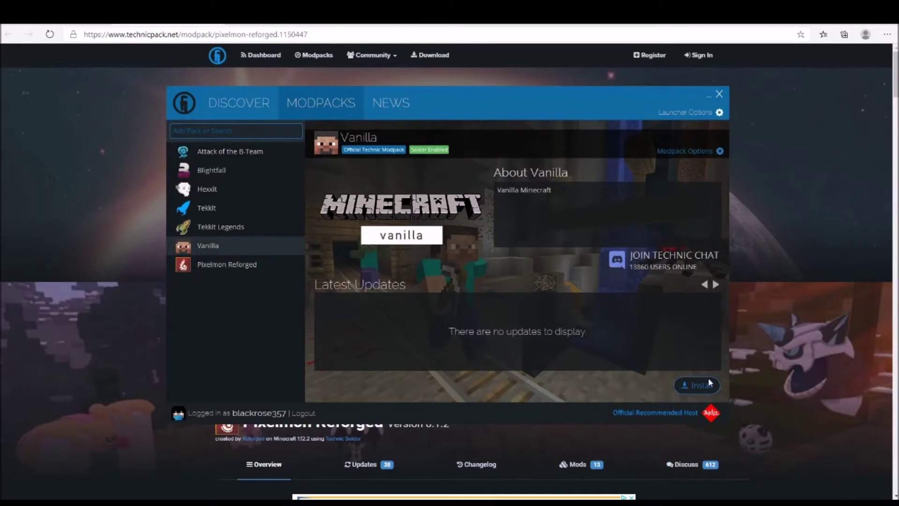
pyautogui.click(247, 229)
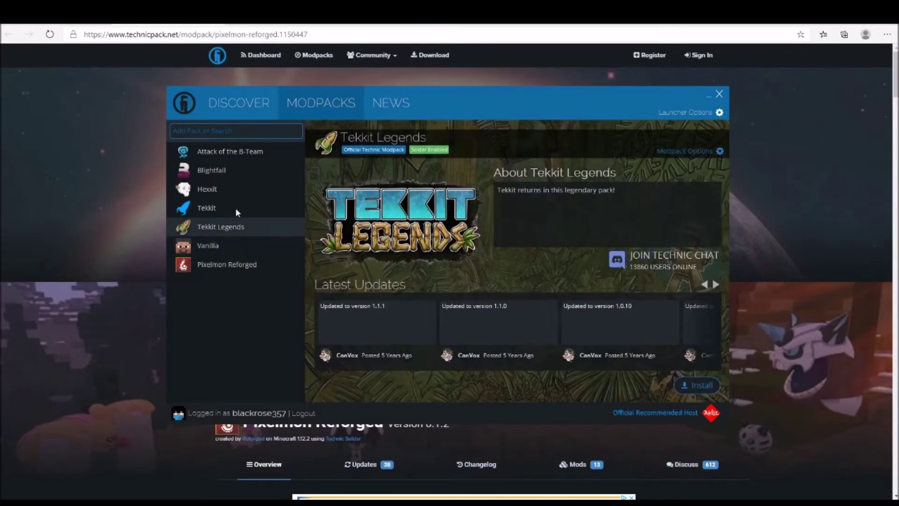
pyautogui.click(232, 210)
pyautogui.click(233, 188)
pyautogui.click(236, 170)
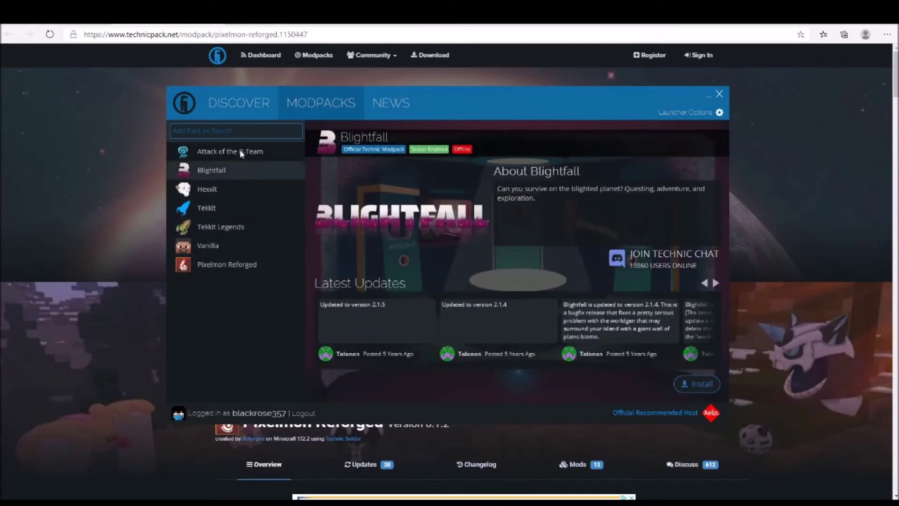
pyautogui.click(243, 146)
pyautogui.click(255, 264)
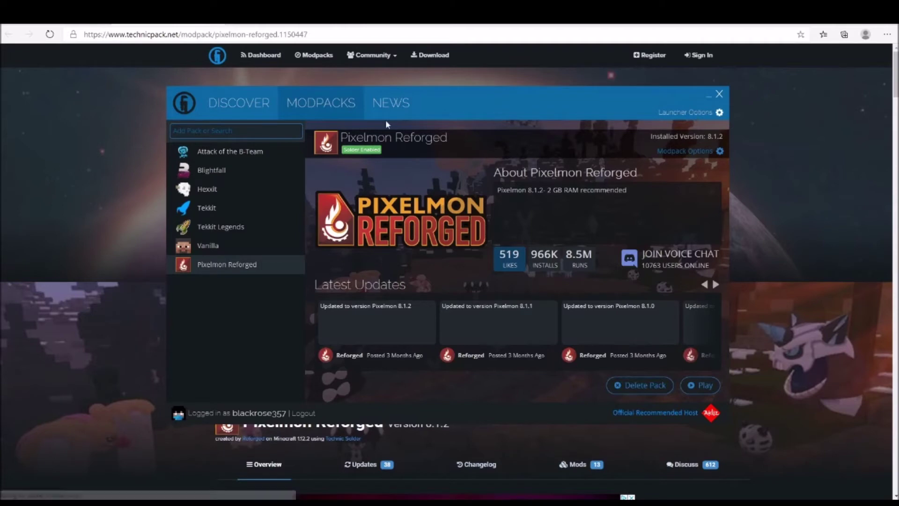
# Step: Search the modpacks again using the copied Pixelmon Reforged URL, and clear the search
pyautogui.click(268, 129)
pyautogui.write('https://www.technicpack.net/modpack/pixelmon-reforged')
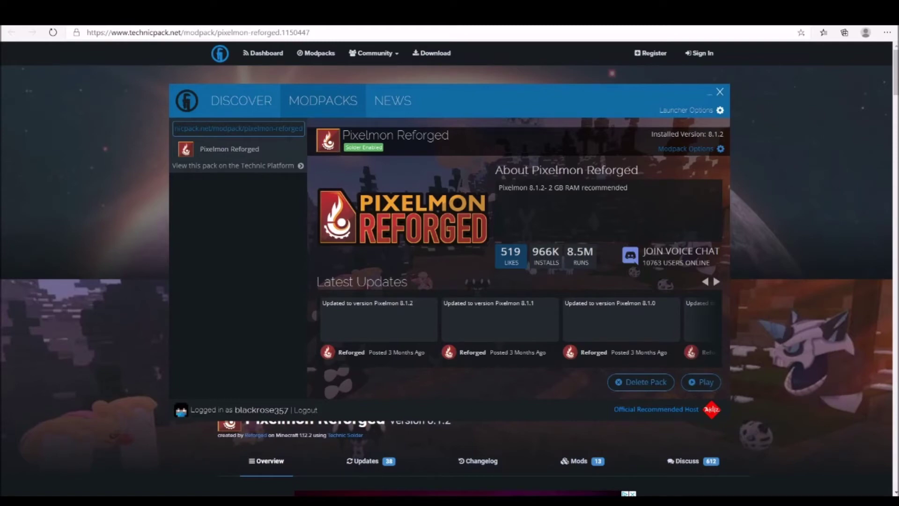
pyautogui.moveTo(175, 128); pyautogui.dragTo(574, 120)
pyautogui.press('BackSpace')
pyautogui.press('BackSpace')
pyautogui.press('BackSpace')
pyautogui.press('BackSpace')
pyautogui.press('BackSpace')
pyautogui.press('BackSpace')
pyautogui.press('BackSpace')
pyautogui.press('BackSpace')
pyautogui.press('BackSpace')
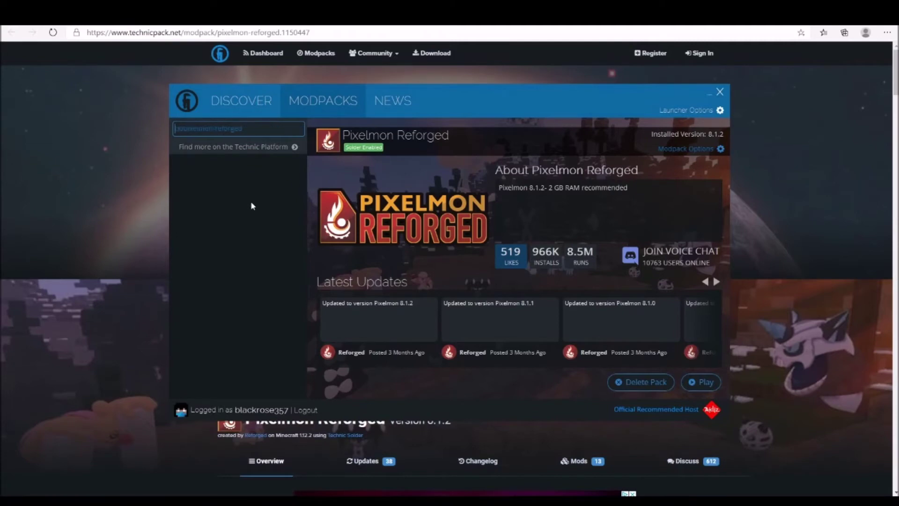
# Step: View the Vanilla pack, reselect Pixelmon Reforged, and check the install folder and version choices in its Modpack Options
pyautogui.click(223, 246)
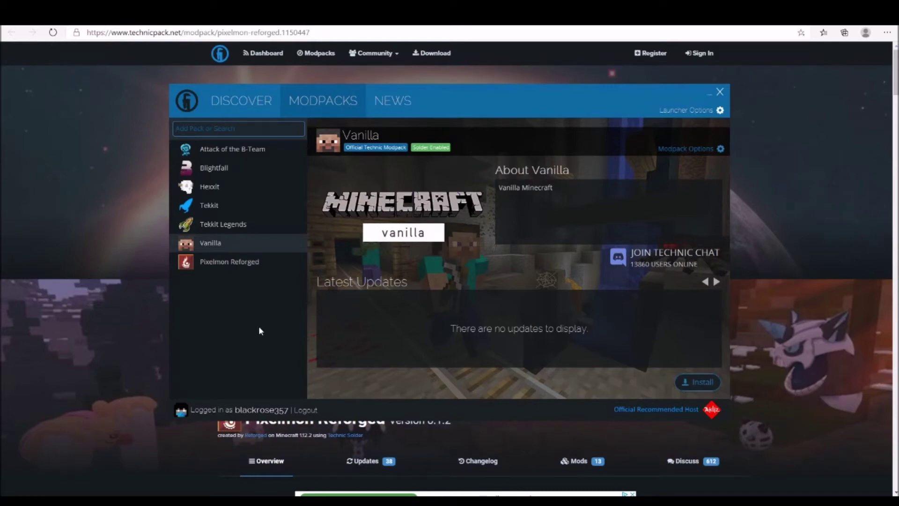
pyautogui.click(243, 266)
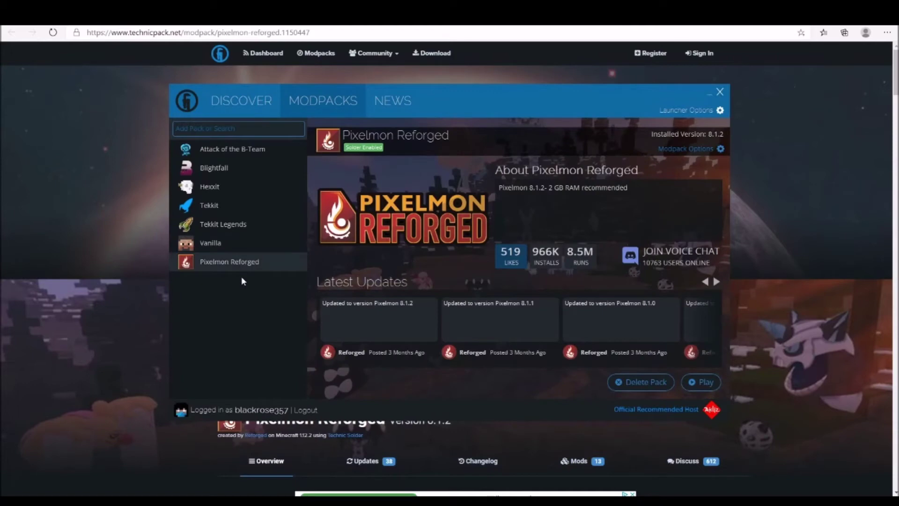
pyautogui.click(686, 149)
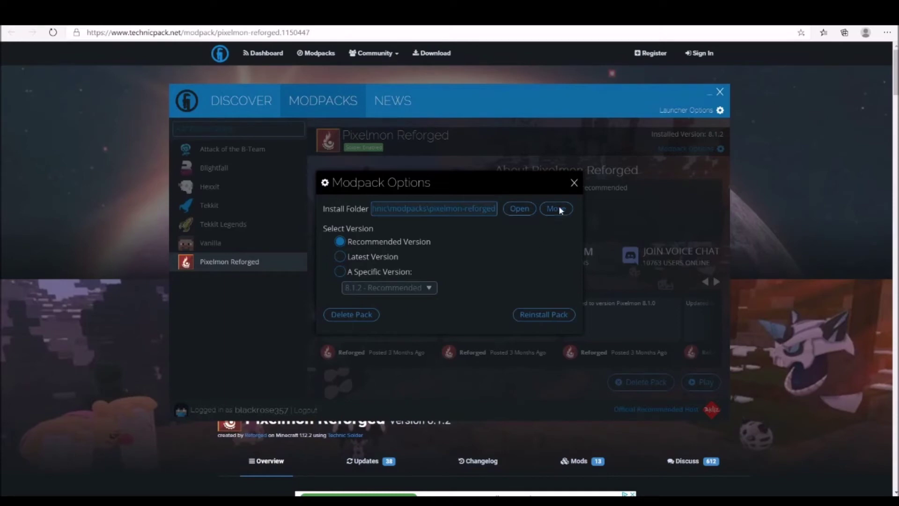
pyautogui.click(574, 183)
# Step: Open the Launcher Options and examine the general, Java memory and video settings
pyautogui.click(709, 111)
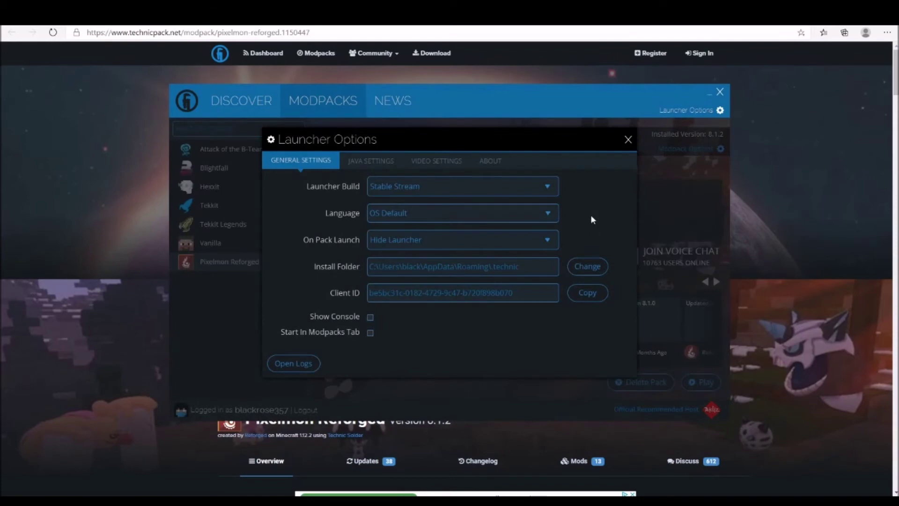
pyautogui.click(438, 164)
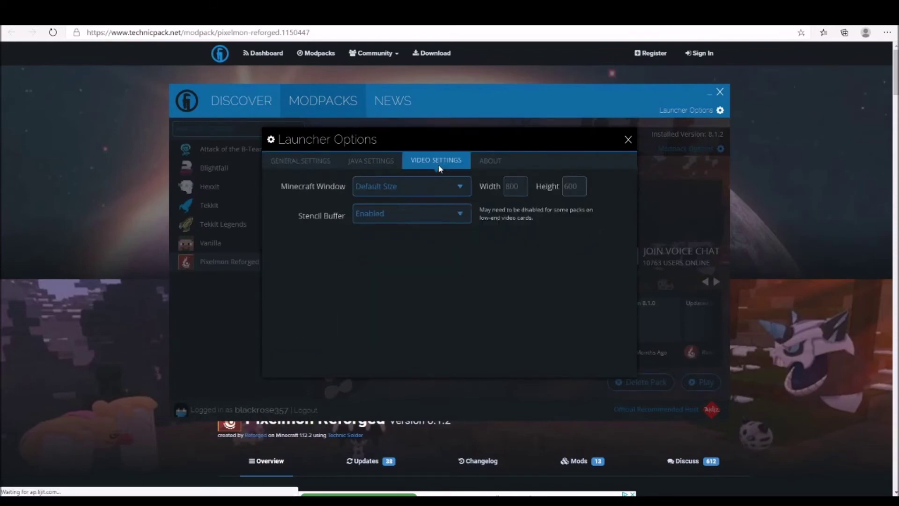
pyautogui.click(381, 159)
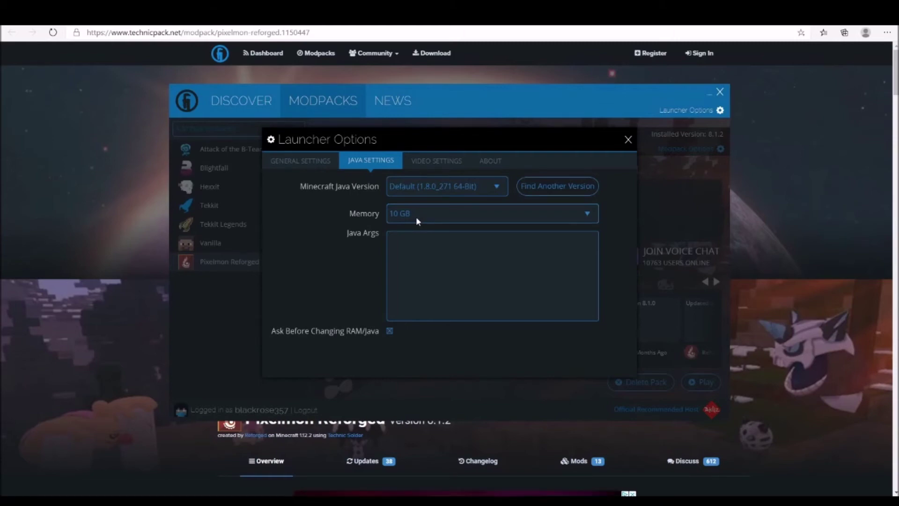
pyautogui.click(436, 163)
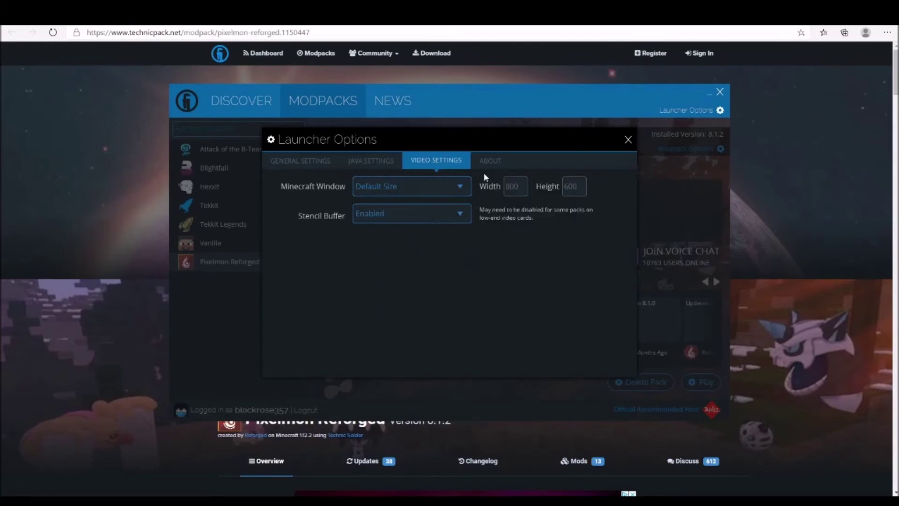
# Step: Review the about, general and Java settings in the Launcher Options, and close the dialog
pyautogui.click(489, 160)
pyautogui.click(296, 159)
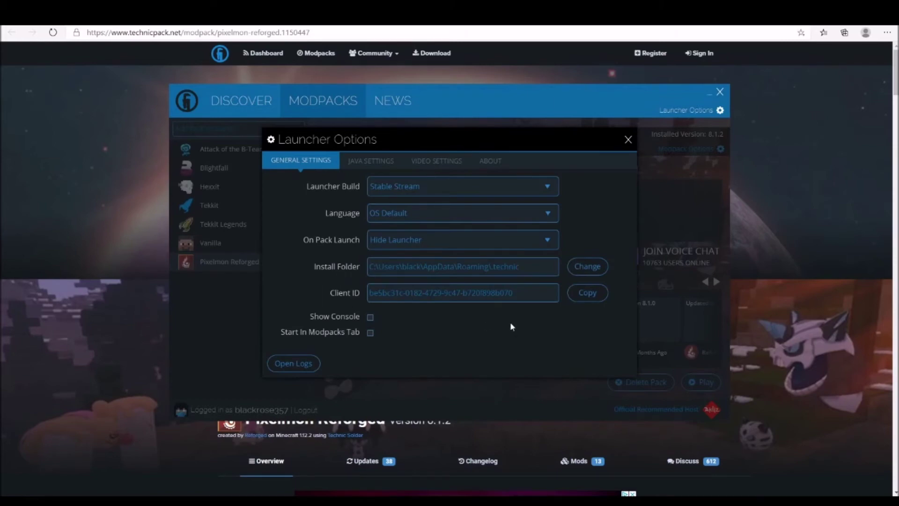
pyautogui.click(366, 163)
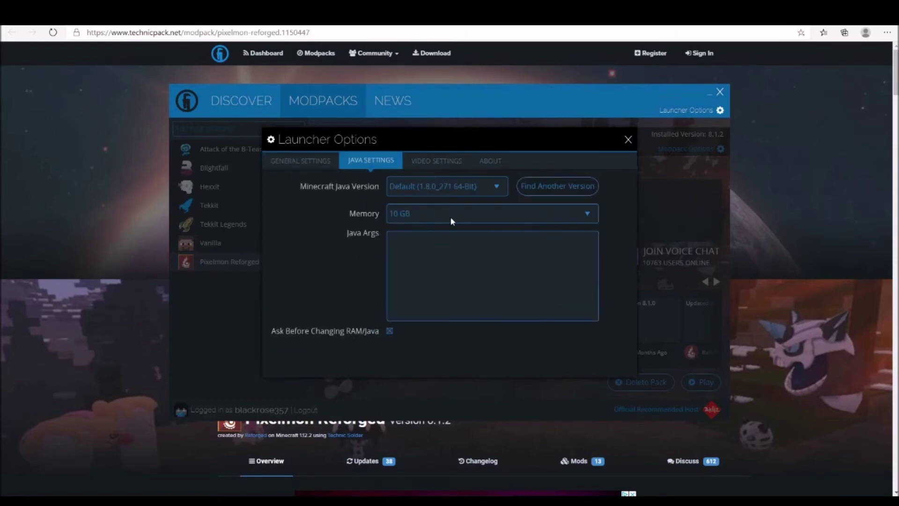
pyautogui.click(627, 139)
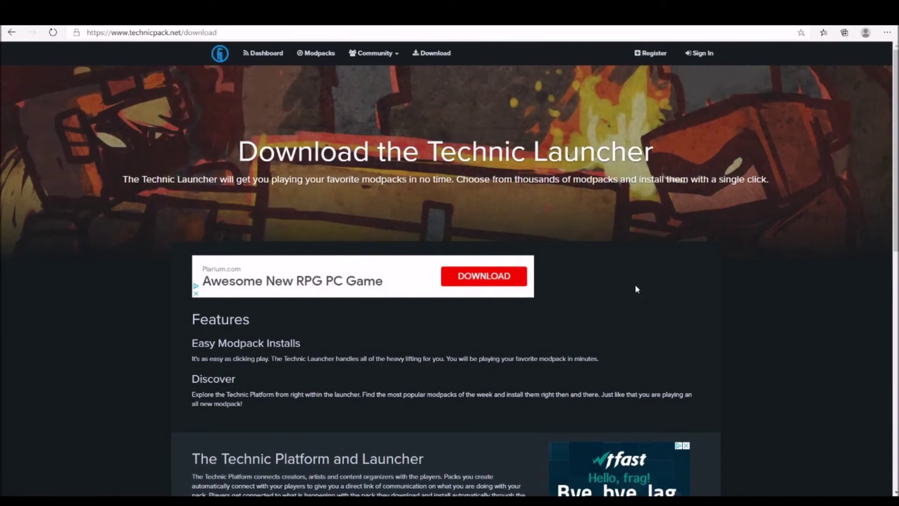
# Step: Look over the Technic Launcher download page in the browser and return to the launcher
pyautogui.scroll(-8, 597, 282)
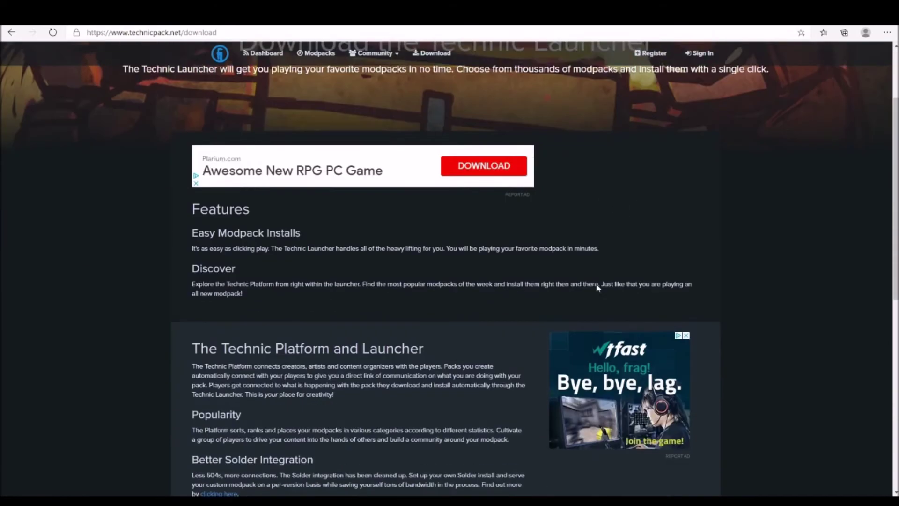
pyautogui.scroll(-3, 495, 272)
pyautogui.scroll(15, 524, 313)
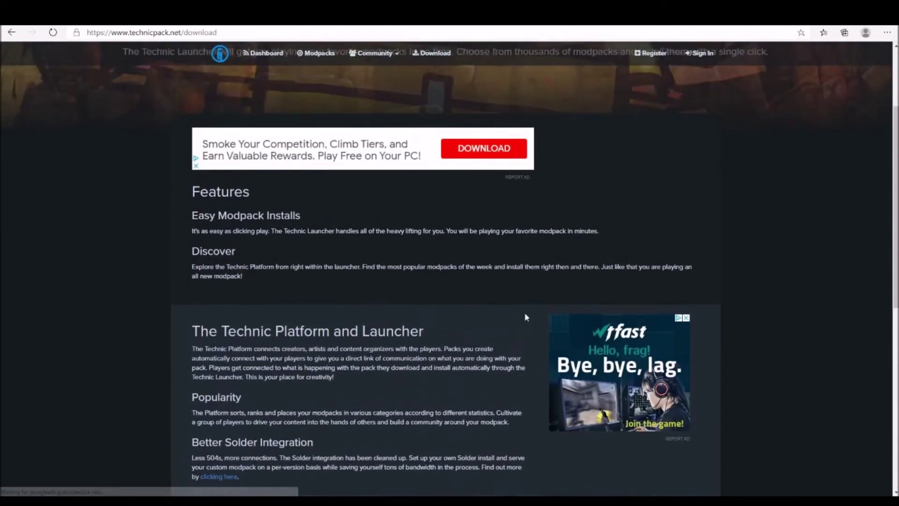
pyautogui.hotkey('alt', 'Tab')
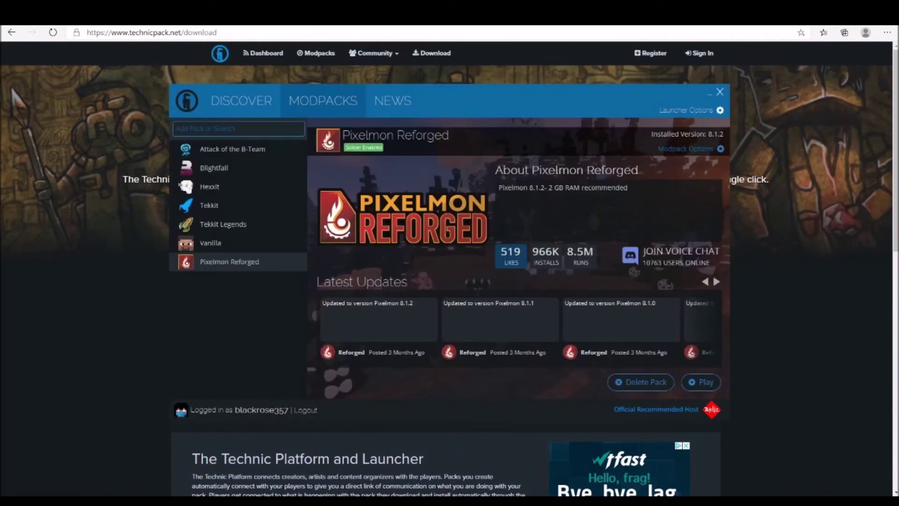
# Step: Switch to the Pixelmon Reforged modpack page in the browser and review its installation steps and overview
pyautogui.click(173, 19)
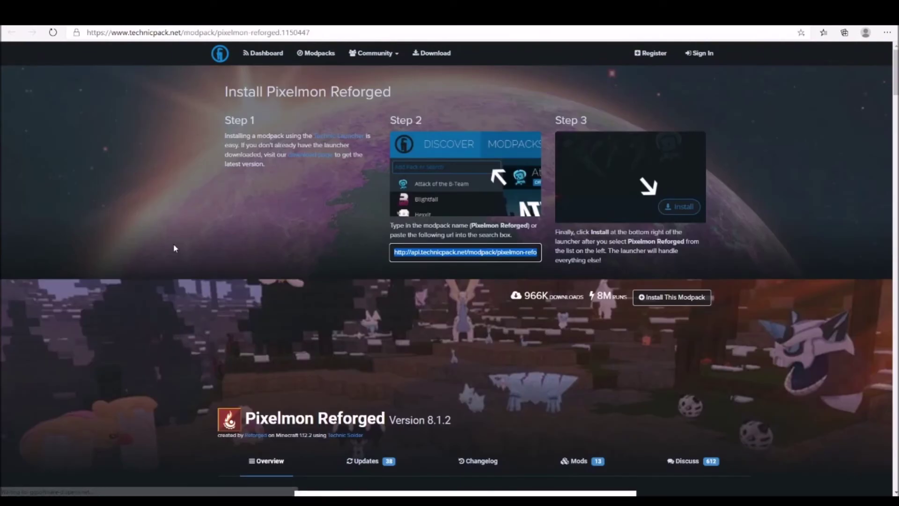
pyautogui.scroll(-4, 173, 239)
pyautogui.scroll(1, 139, 234)
pyautogui.scroll(2, 142, 239)
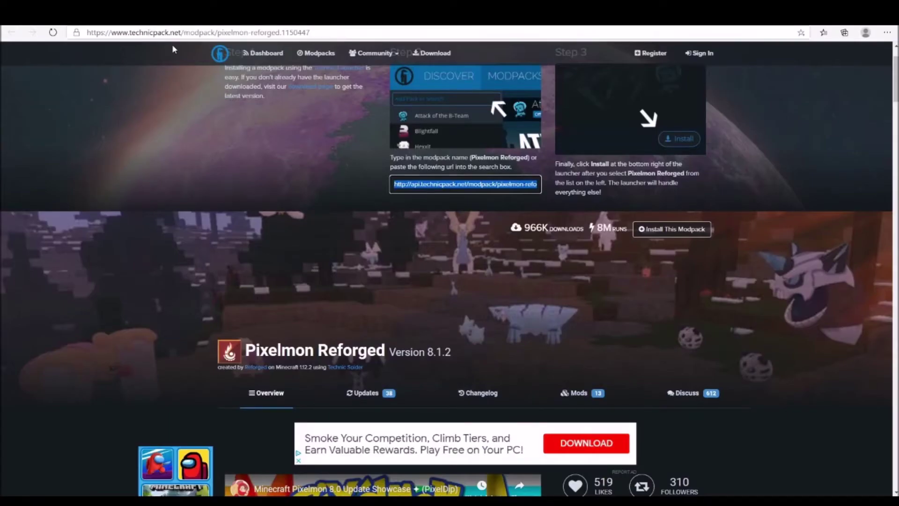
pyautogui.scroll(-3, 201, 318)
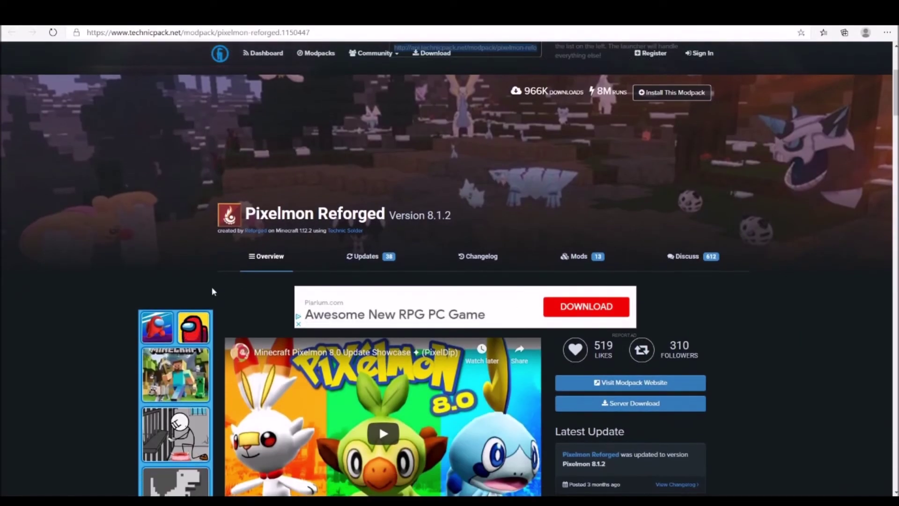
pyautogui.scroll(4, 223, 308)
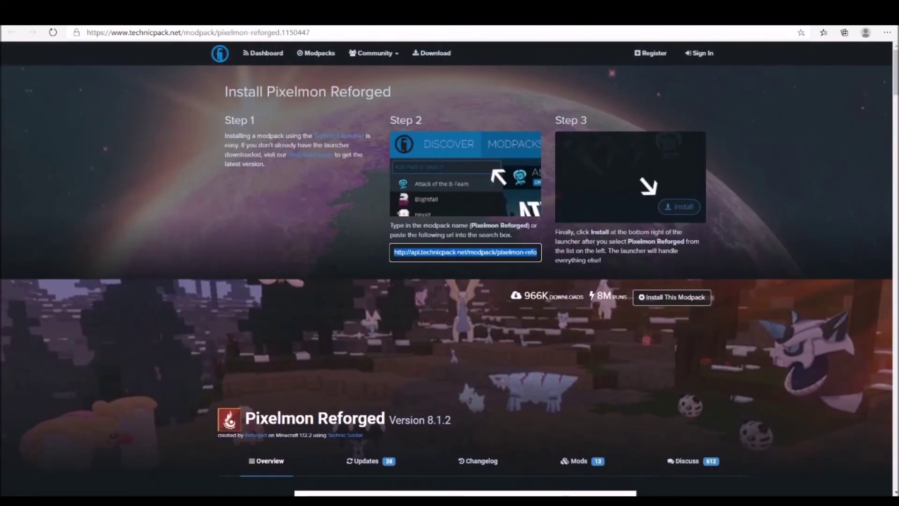
# Step: Return to the Technic Launcher, launch the Pixelmon Reforged modpack, and maximize the Minecraft window
pyautogui.click(633, 501)
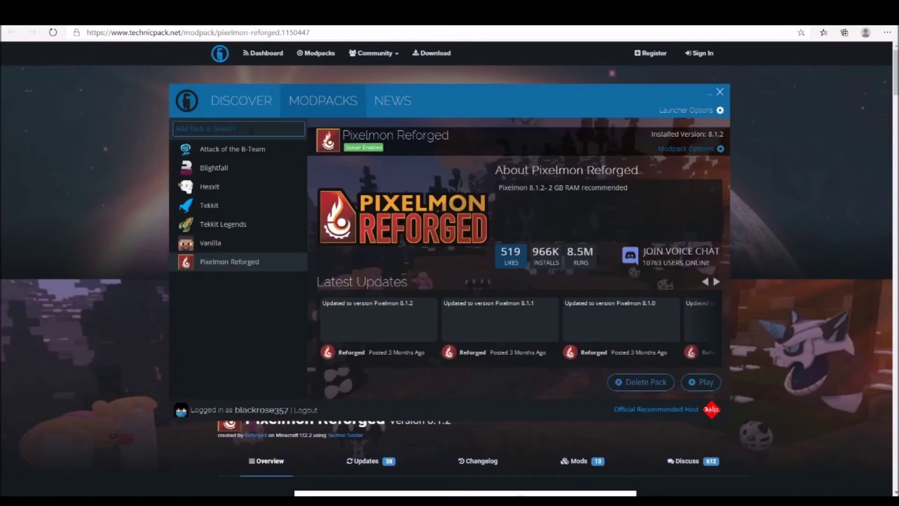
pyautogui.click(694, 389)
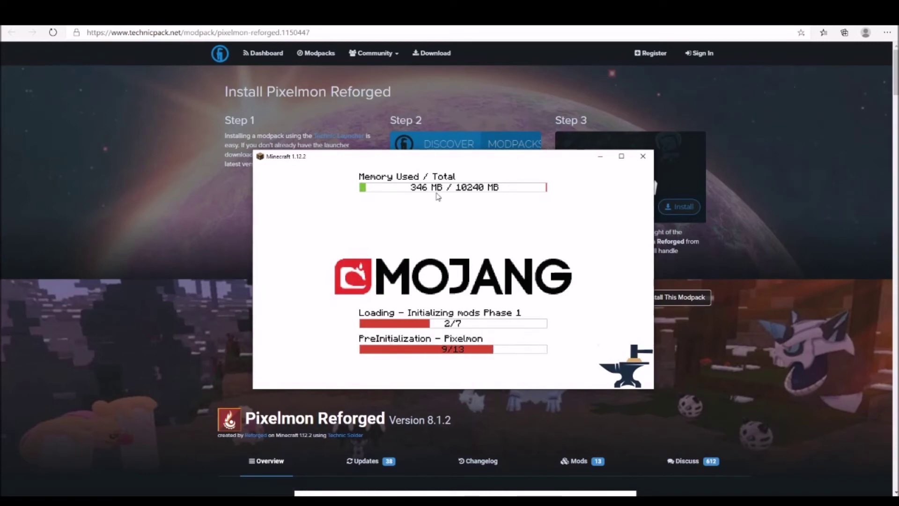
pyautogui.click(620, 155)
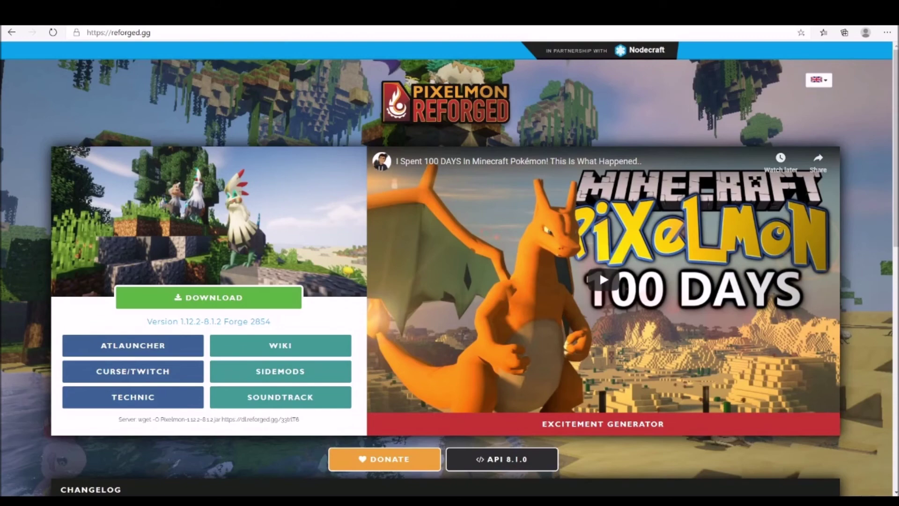
# Step: Switch from the Pixelmon Reforged website back to the Technic Launcher
pyautogui.hotkey('alt', 'Tab')
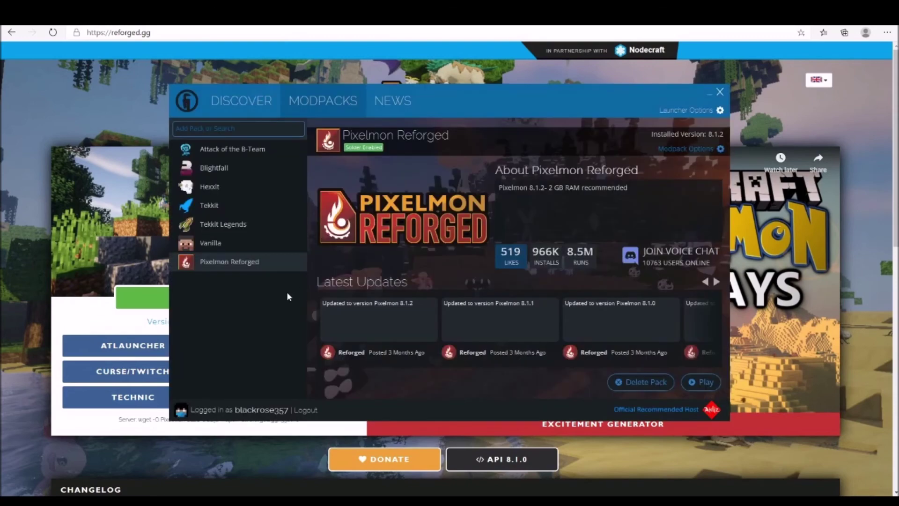